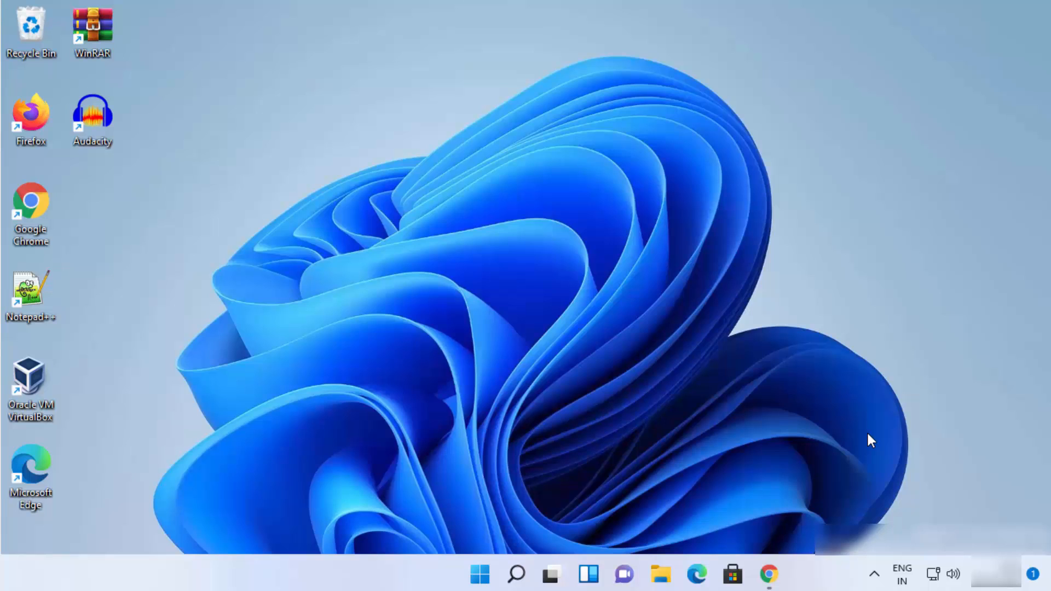
# Step: Switch to Chrome and look up Google's primary and secondary DNS addresses in the Lifewire public DNS server table
pyautogui.click(769, 574)
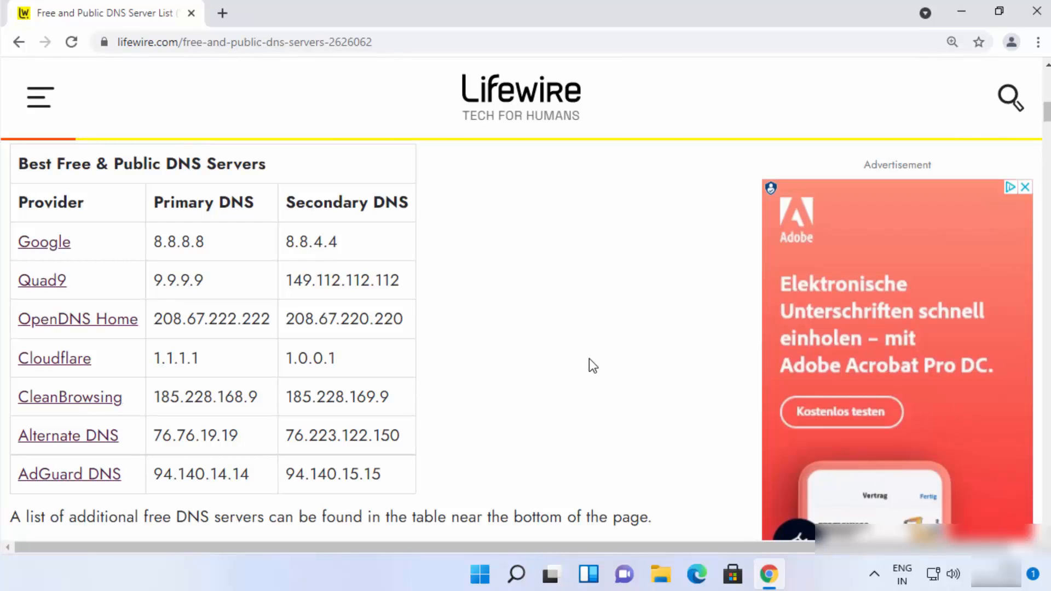
pyautogui.click(425, 47)
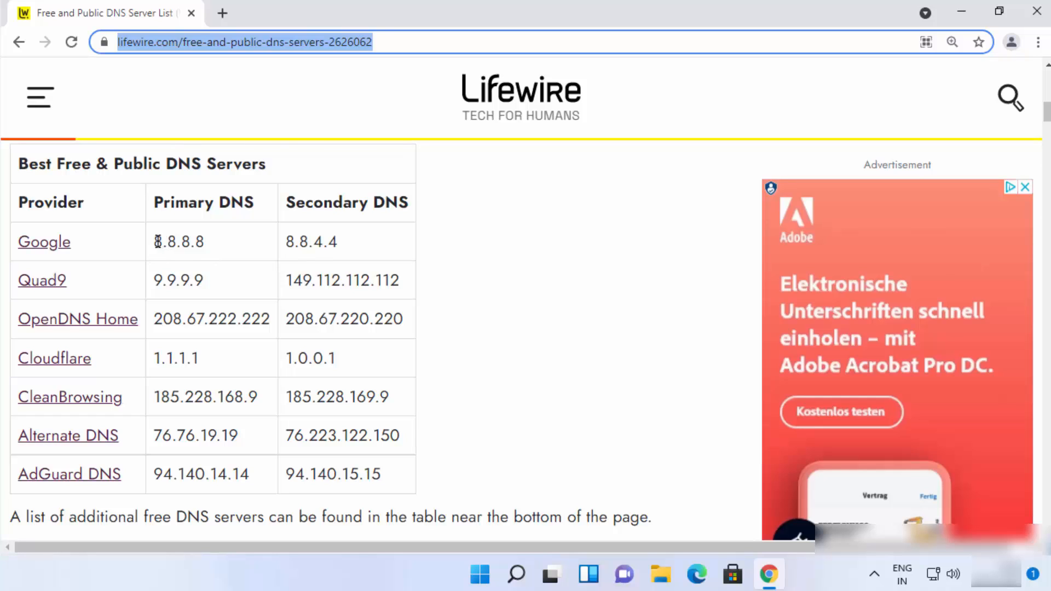
pyautogui.moveTo(154, 242); pyautogui.dragTo(212, 248)
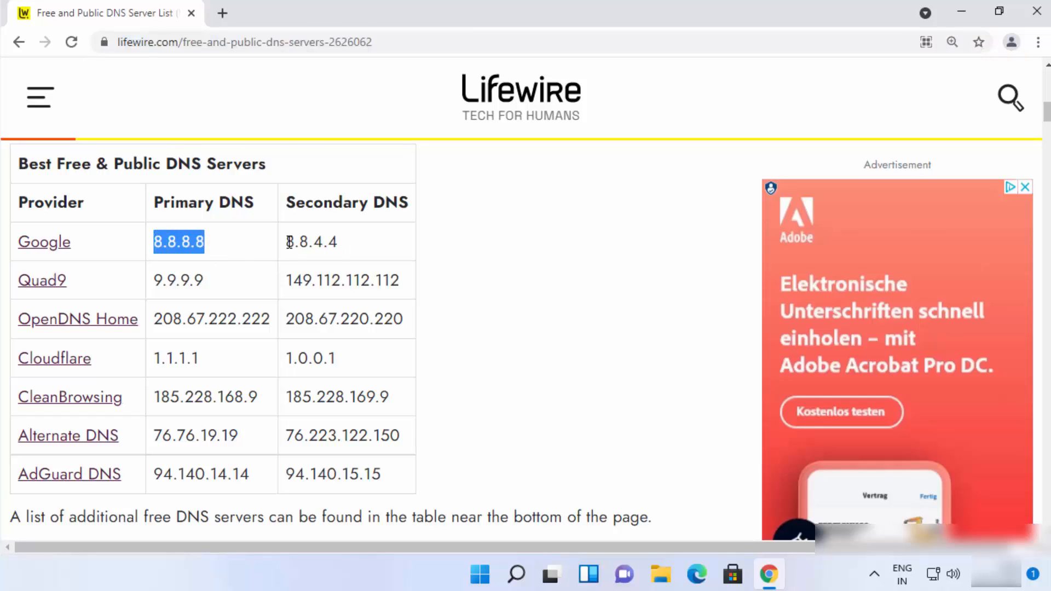
pyautogui.moveTo(285, 241); pyautogui.dragTo(338, 243)
pyautogui.moveTo(162, 241); pyautogui.dragTo(197, 241)
pyautogui.click(949, 17)
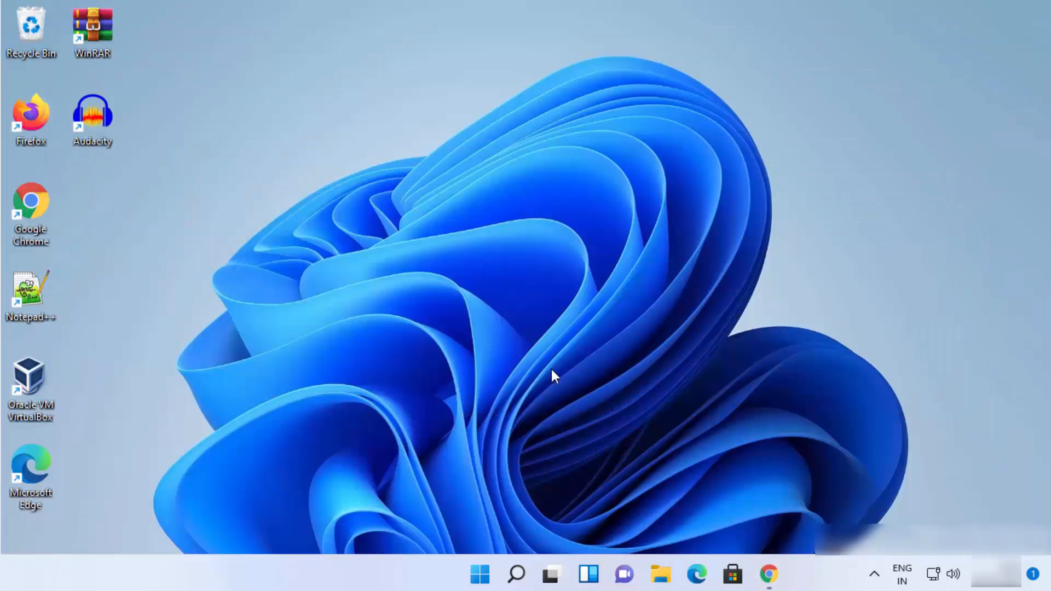
# Step: Search for "control", open Control Panel and set its view to Category
pyautogui.click(519, 575)
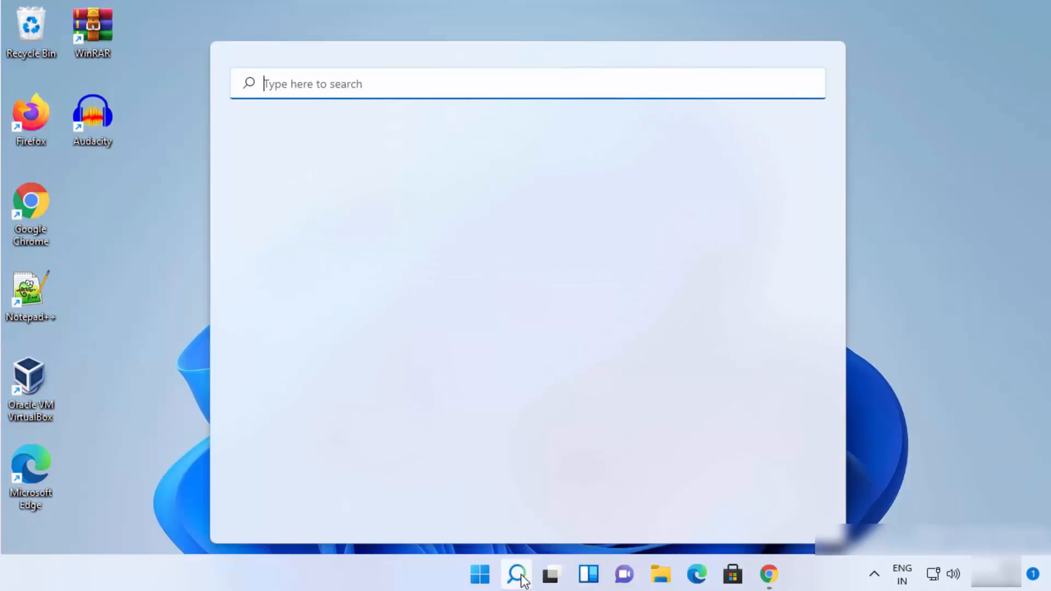
pyautogui.write('co')
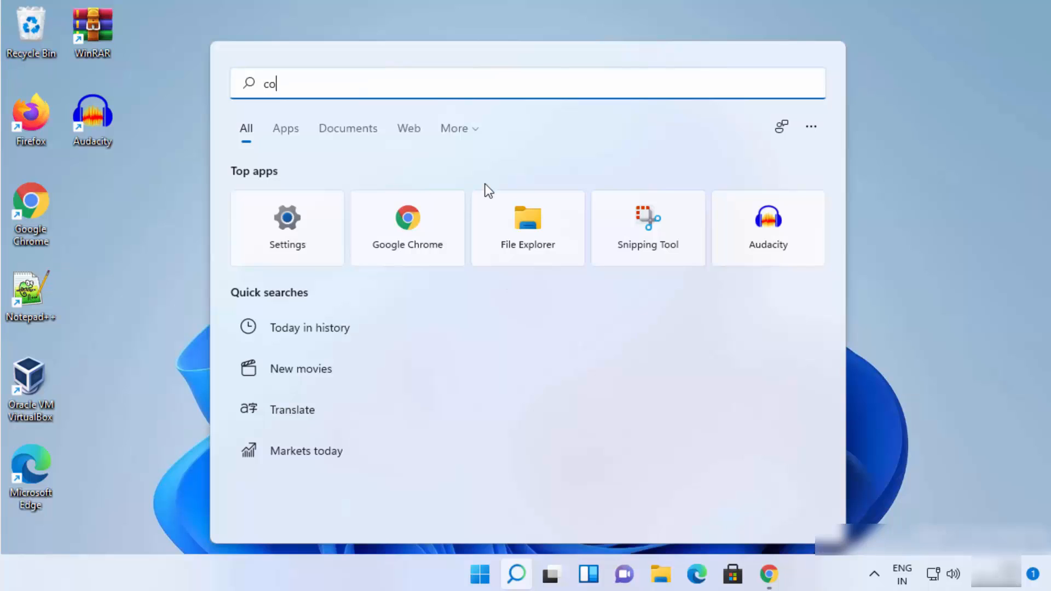
pyautogui.write('ntrol')
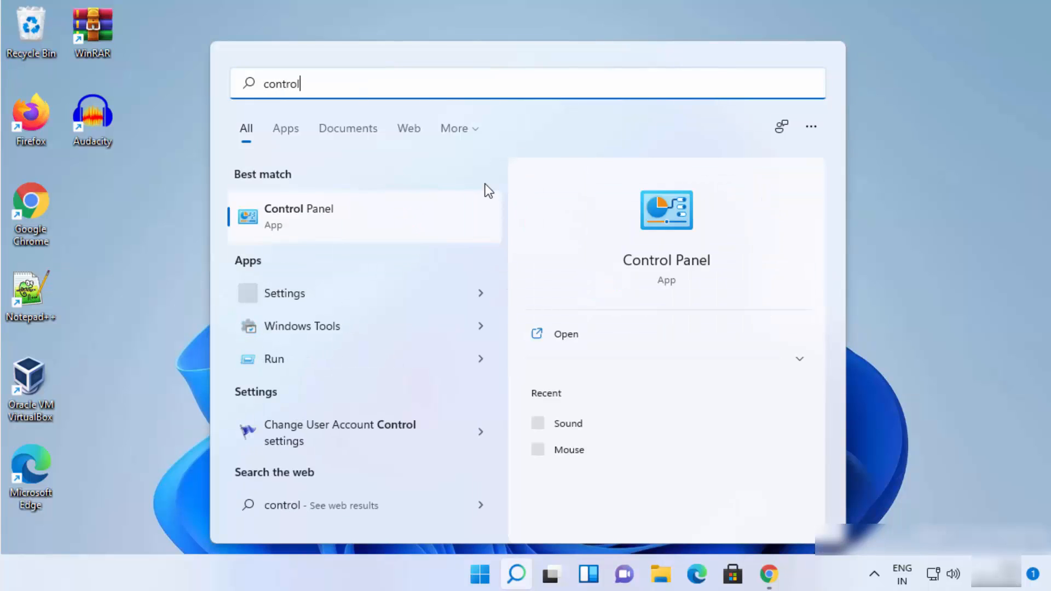
pyautogui.click(432, 215)
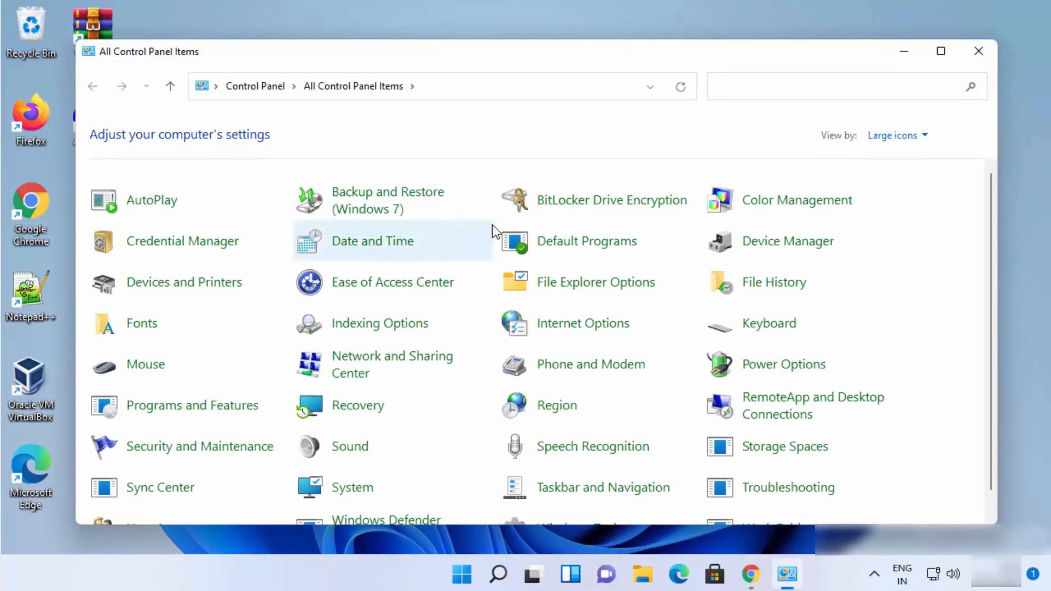
pyautogui.click(880, 140)
pyautogui.click(881, 156)
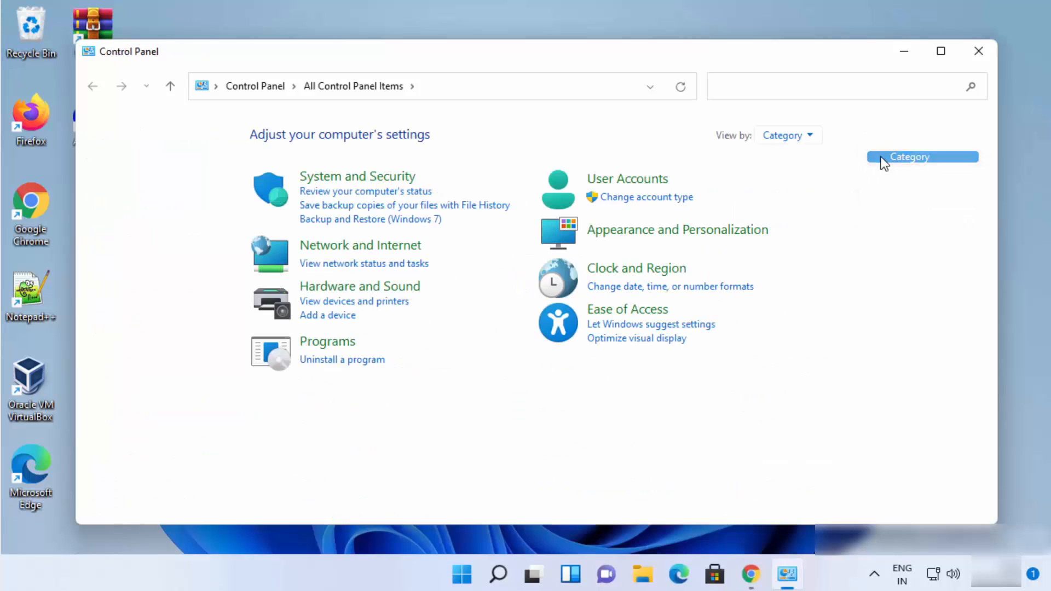
# Step: From the Network and Sharing Center, open the Internet Protocol Version 4 (TCP/IPv4) properties of the Ethernet0 connection
pyautogui.click(356, 249)
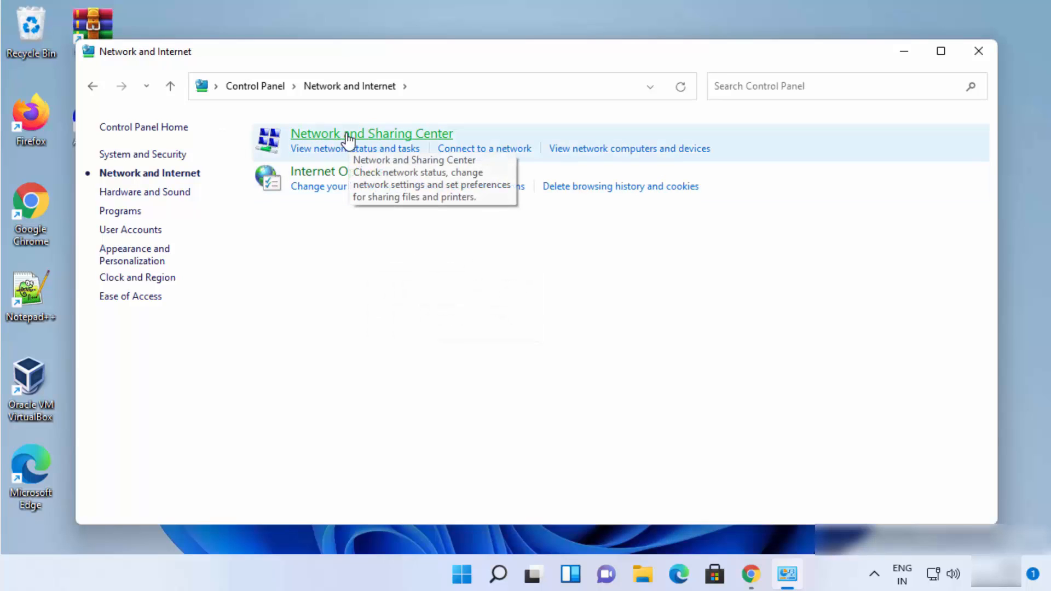
pyautogui.click(348, 140)
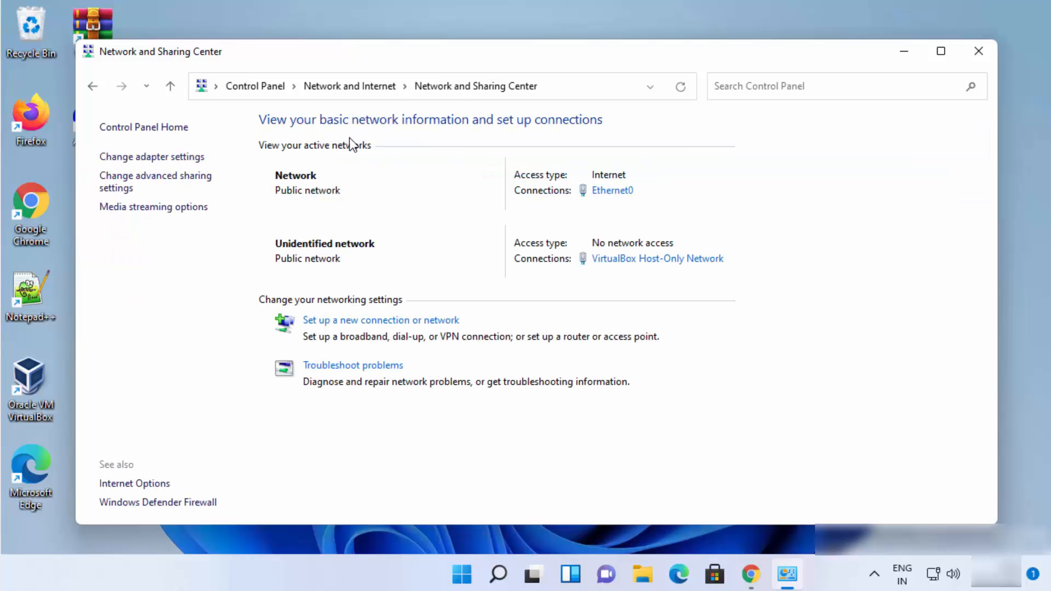
pyautogui.click(613, 191)
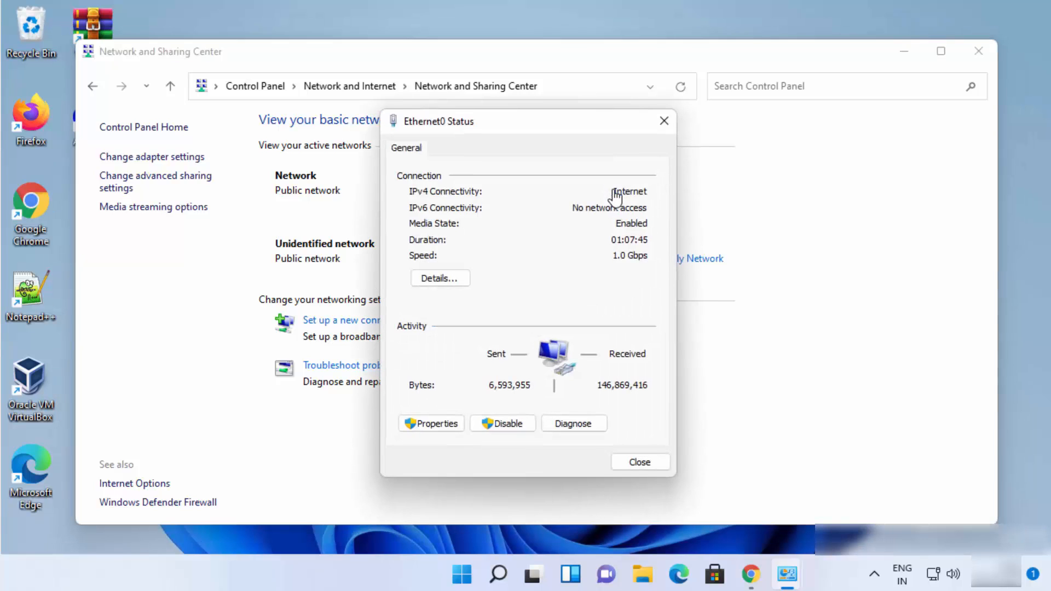
pyautogui.click(432, 426)
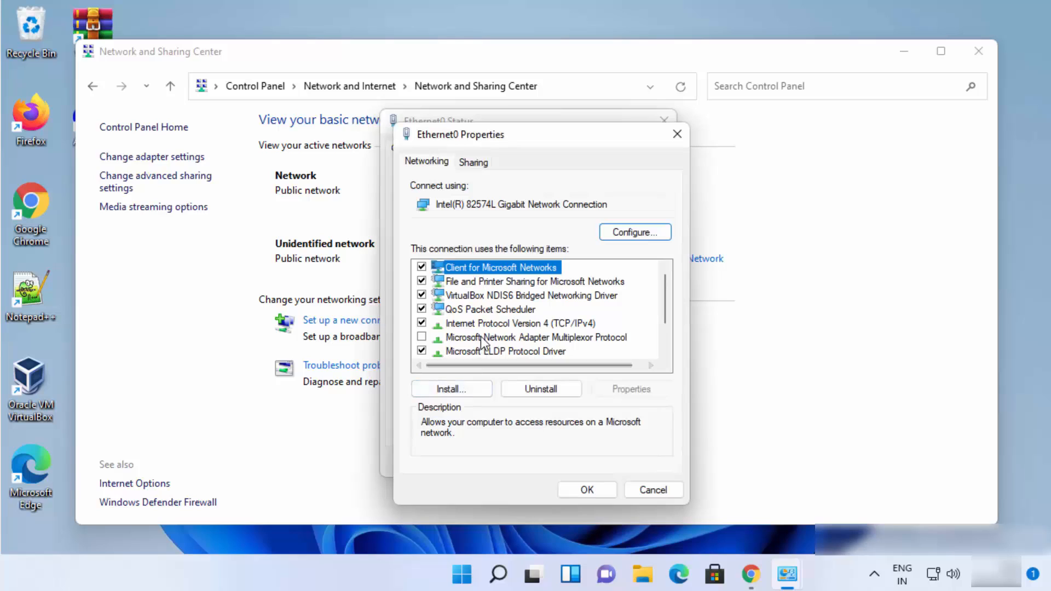
pyautogui.click(475, 325)
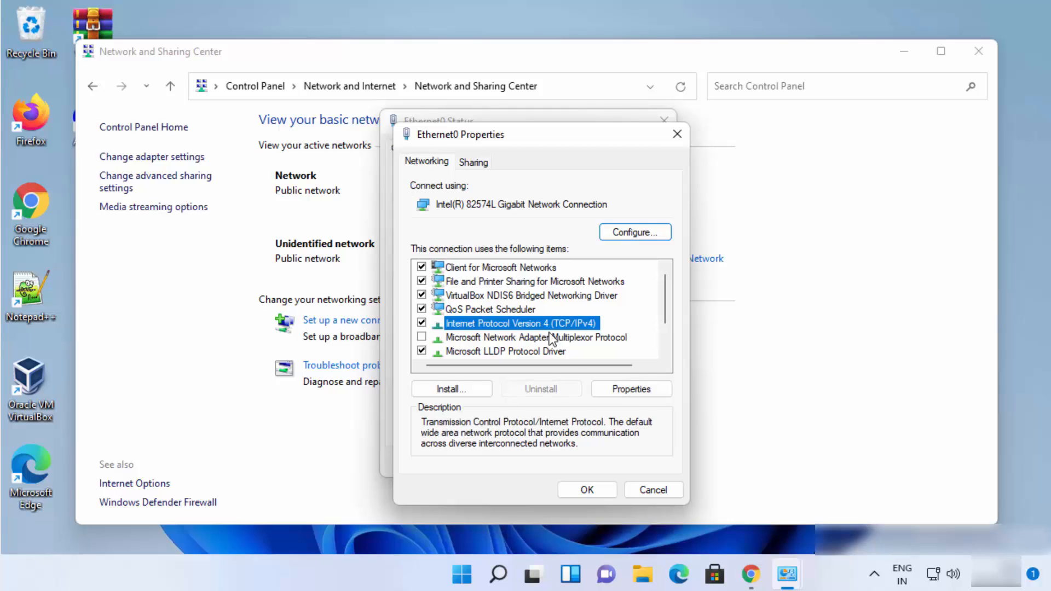
pyautogui.click(625, 390)
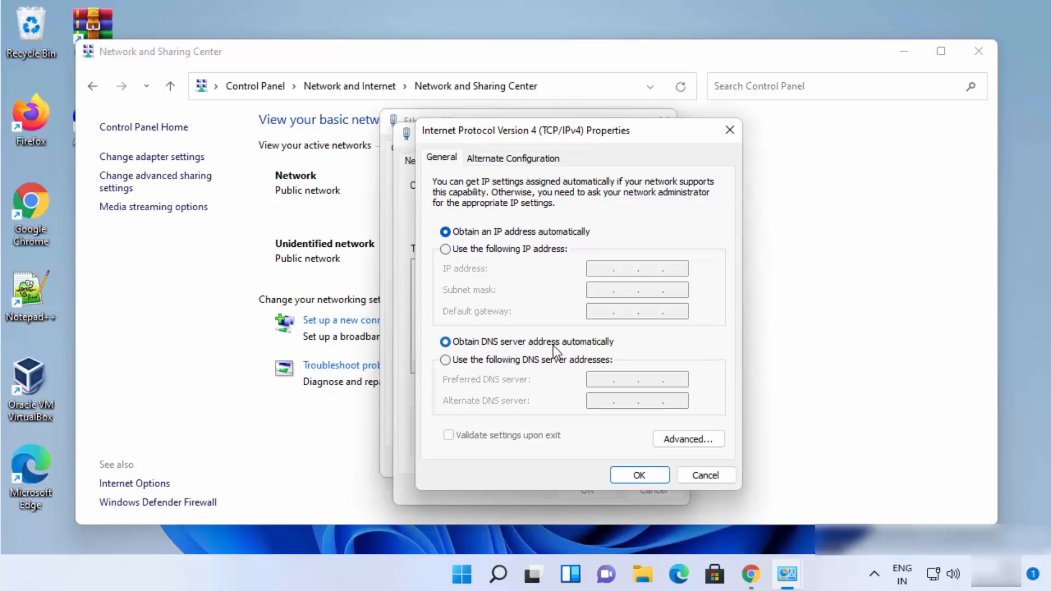
# Step: Choose to use the following DNS server addresses, and check Google's DNS entries in the Chrome list
pyautogui.click(448, 361)
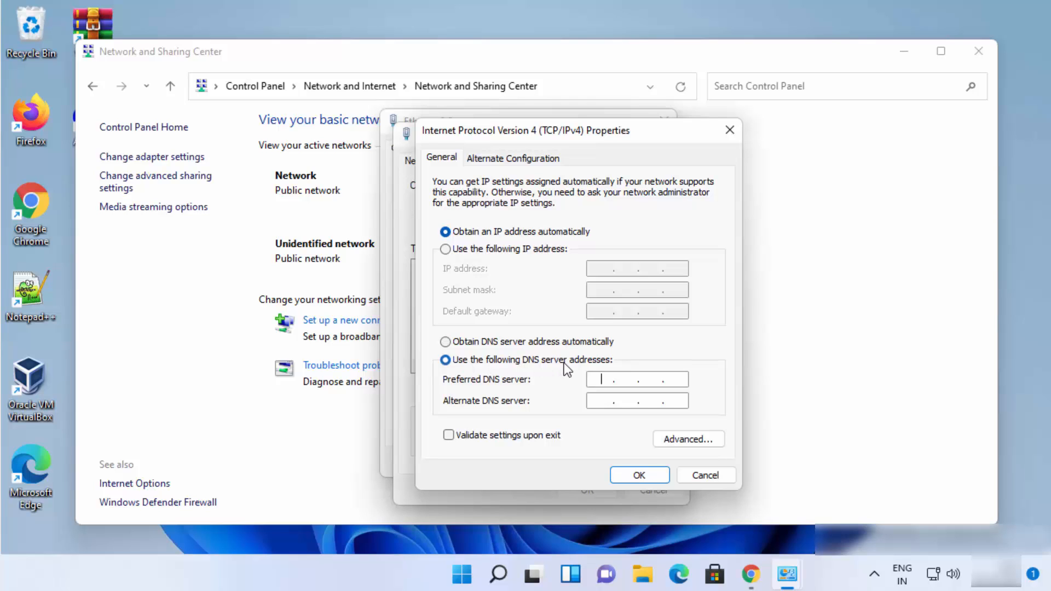
pyautogui.click(750, 574)
pyautogui.click(227, 256)
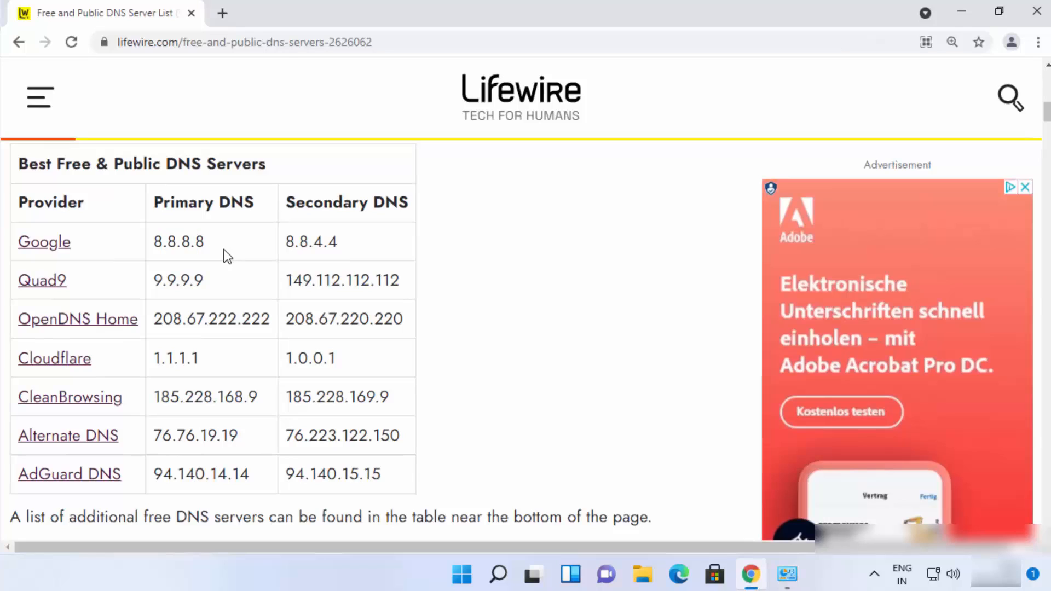
pyautogui.moveTo(205, 241); pyautogui.dragTo(156, 239)
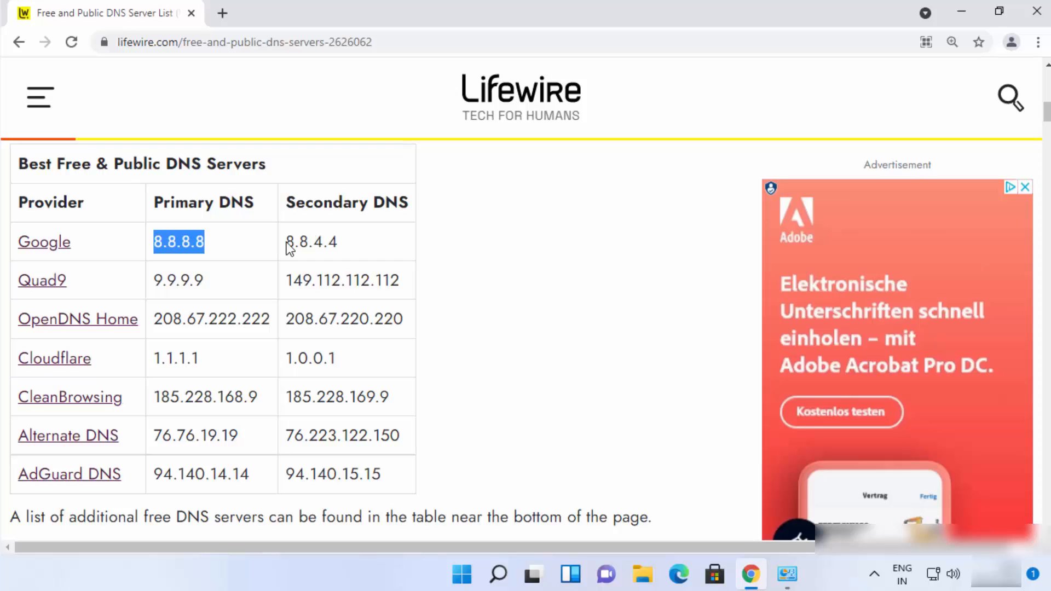
pyautogui.click(954, 9)
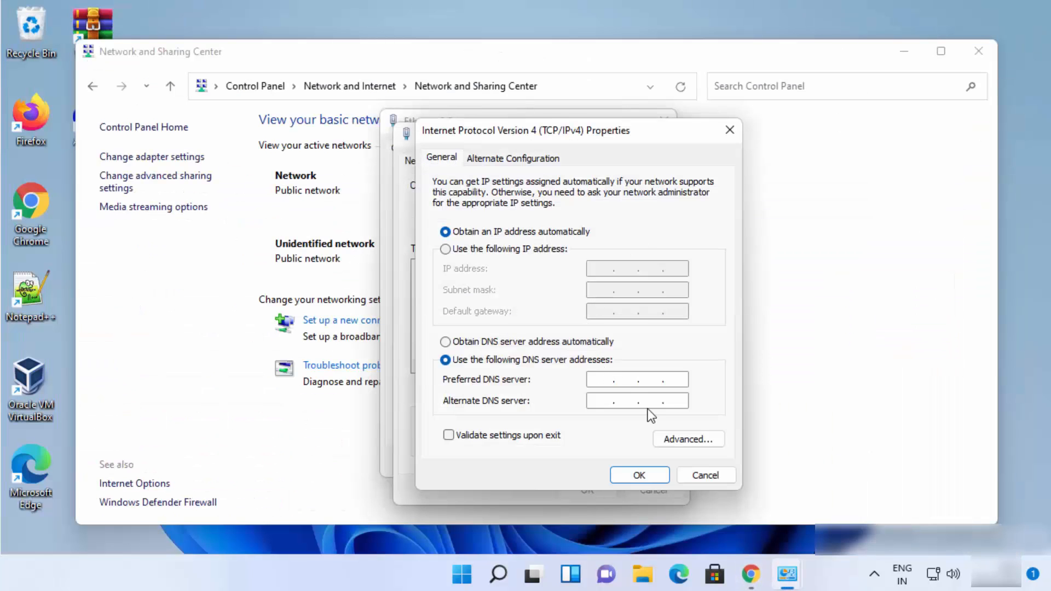
# Step: Set the preferred DNS server to 8.8.8.8 and the alternate to 8.8.4.4, saving and closing all the network windows
pyautogui.write('8.8.8.8')
pyautogui.click(607, 407)
pyautogui.write('8.8.4.4')
pyautogui.click(636, 475)
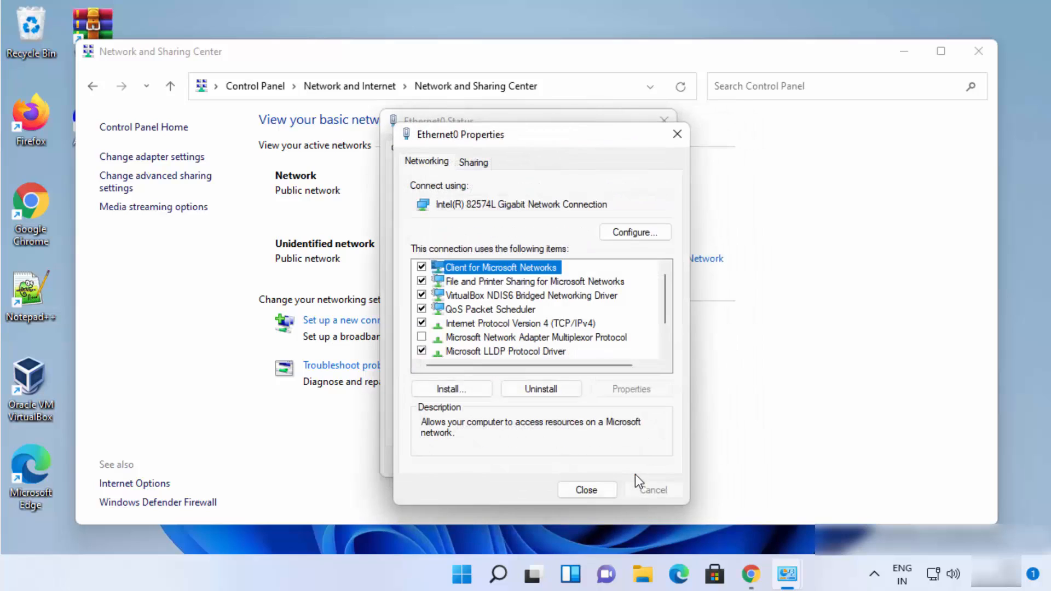
pyautogui.click(599, 491)
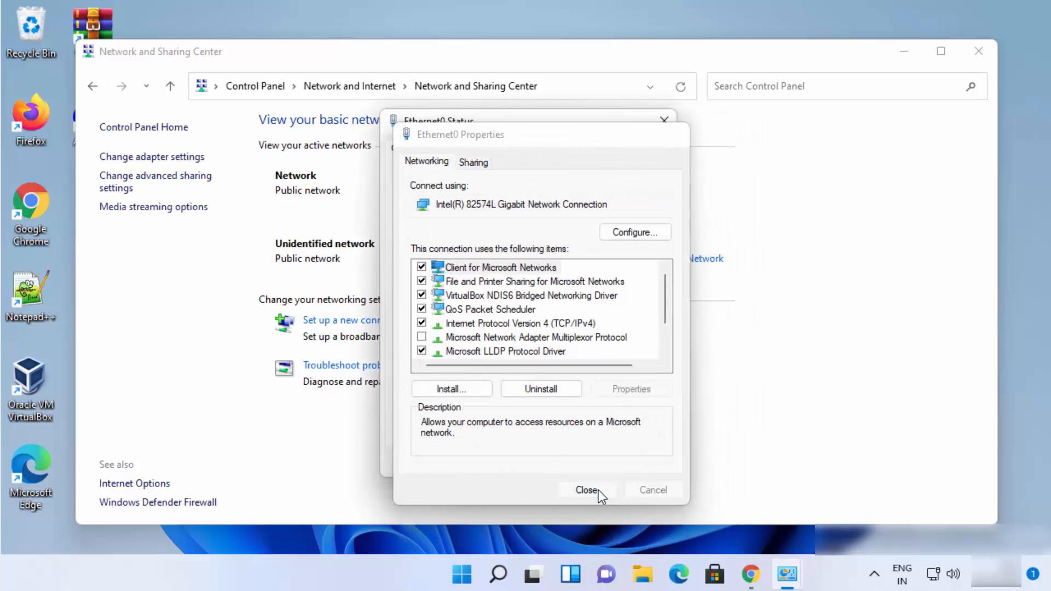
pyautogui.click(625, 465)
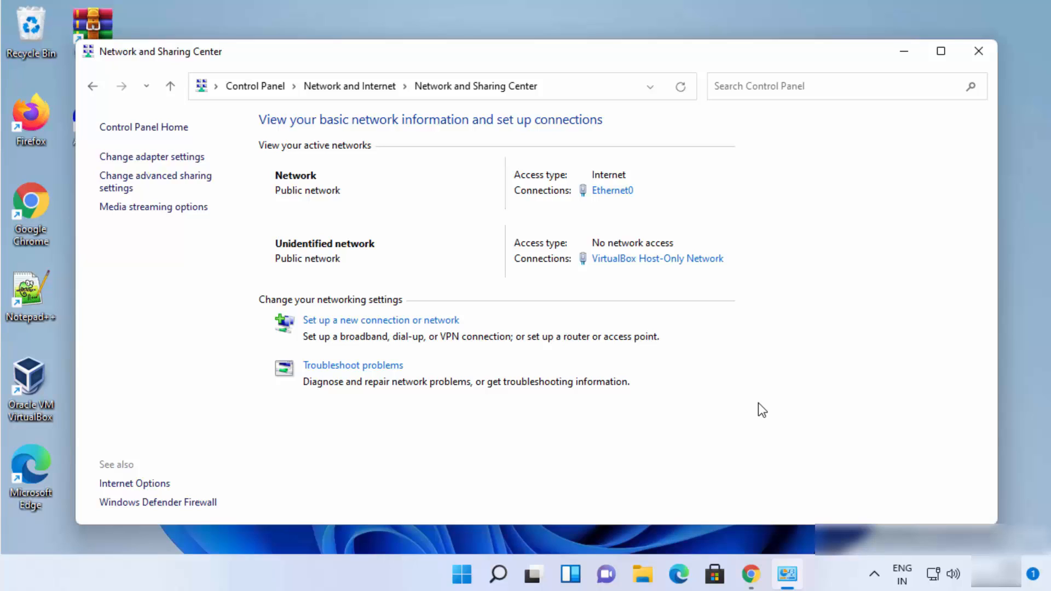
pyautogui.click(976, 59)
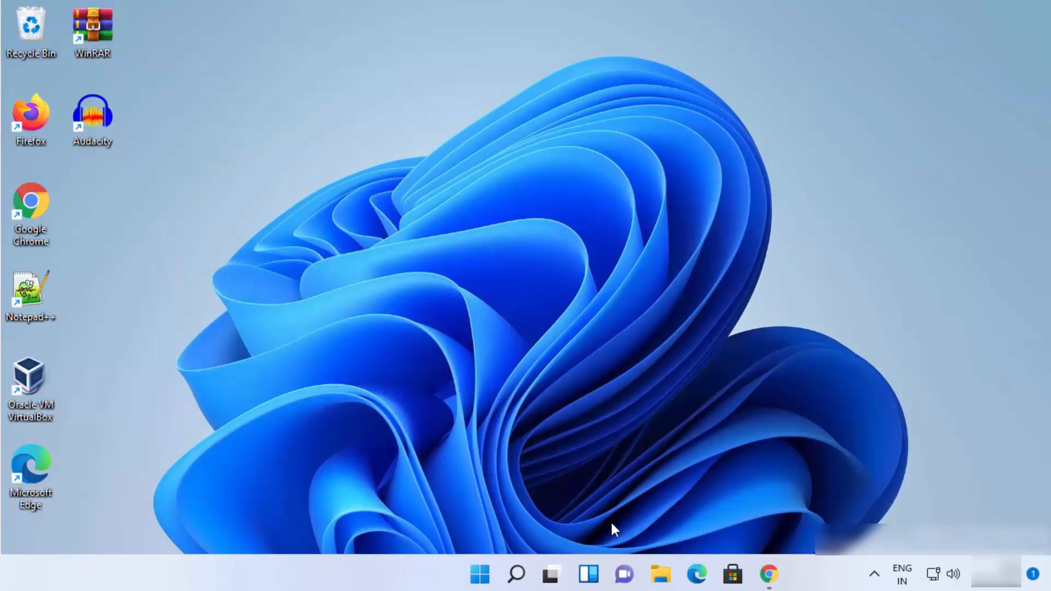
# Step: Search for "settings" and open the Windows Settings app
pyautogui.click(515, 575)
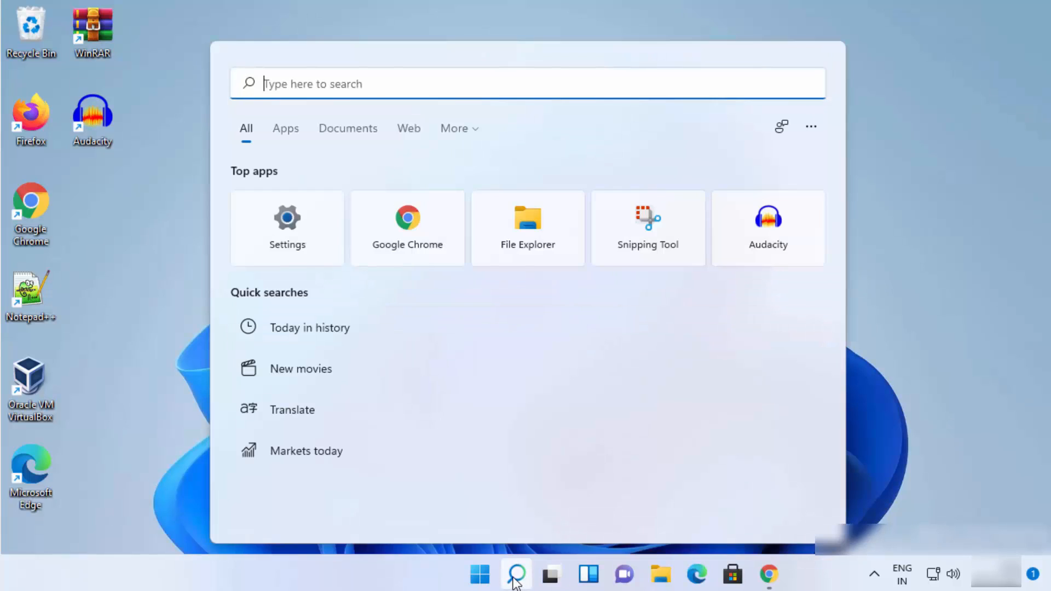
pyautogui.write('s')
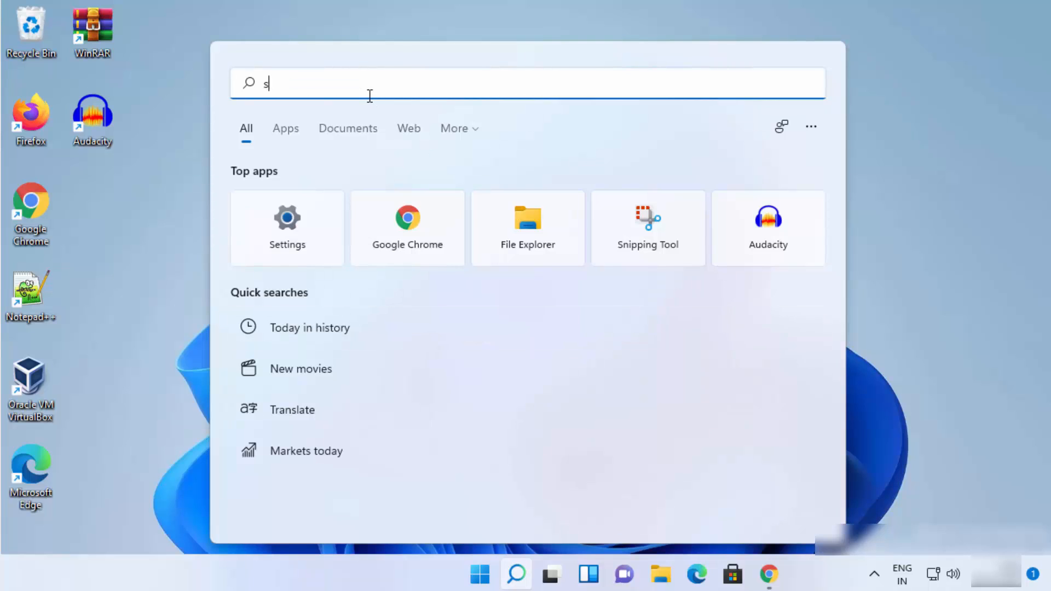
pyautogui.write('etting')
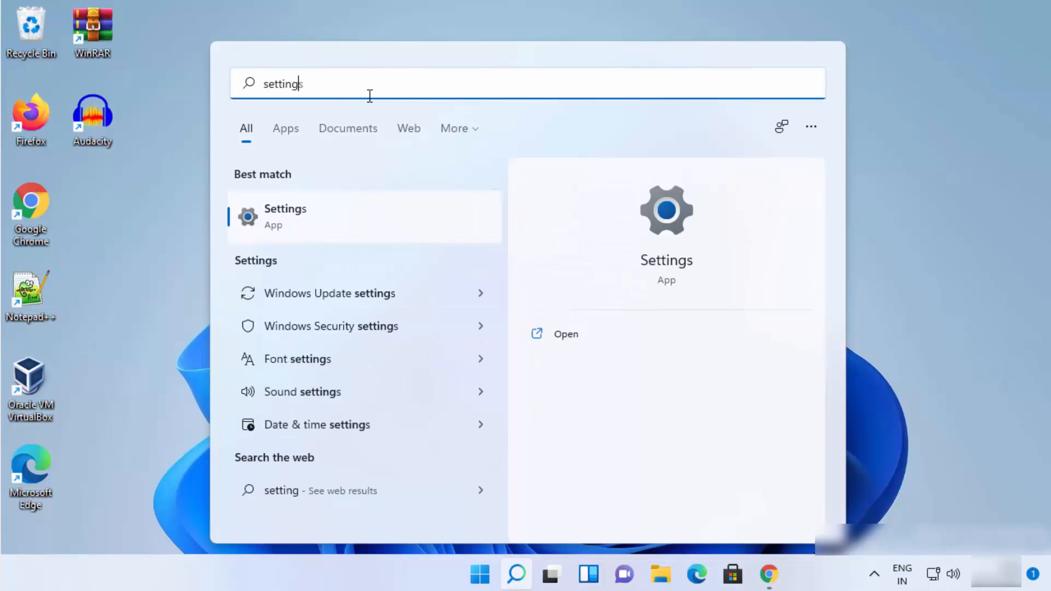
pyautogui.click(291, 223)
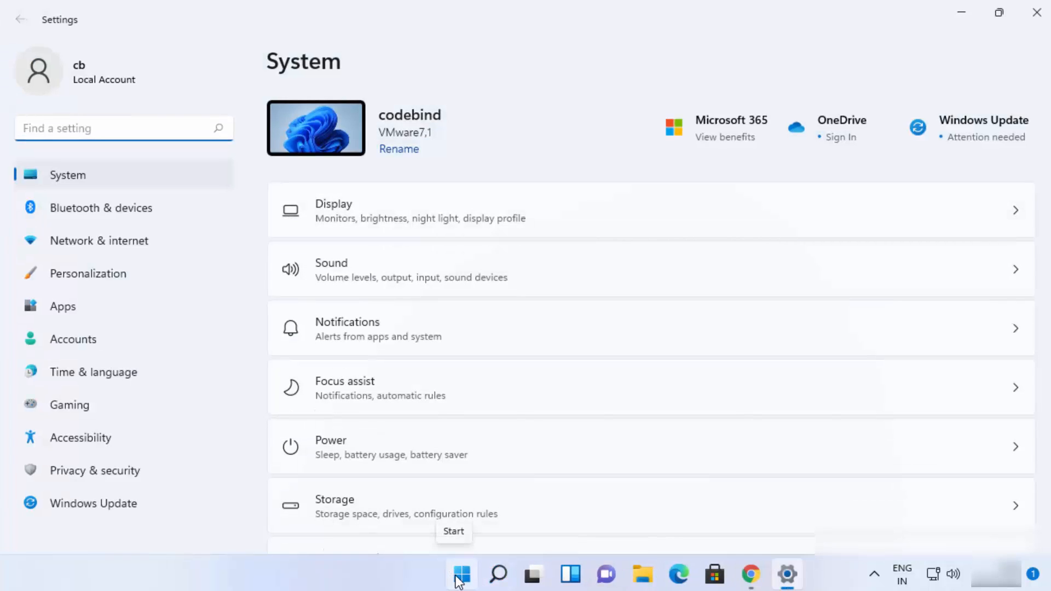
pyautogui.rightClick(458, 581)
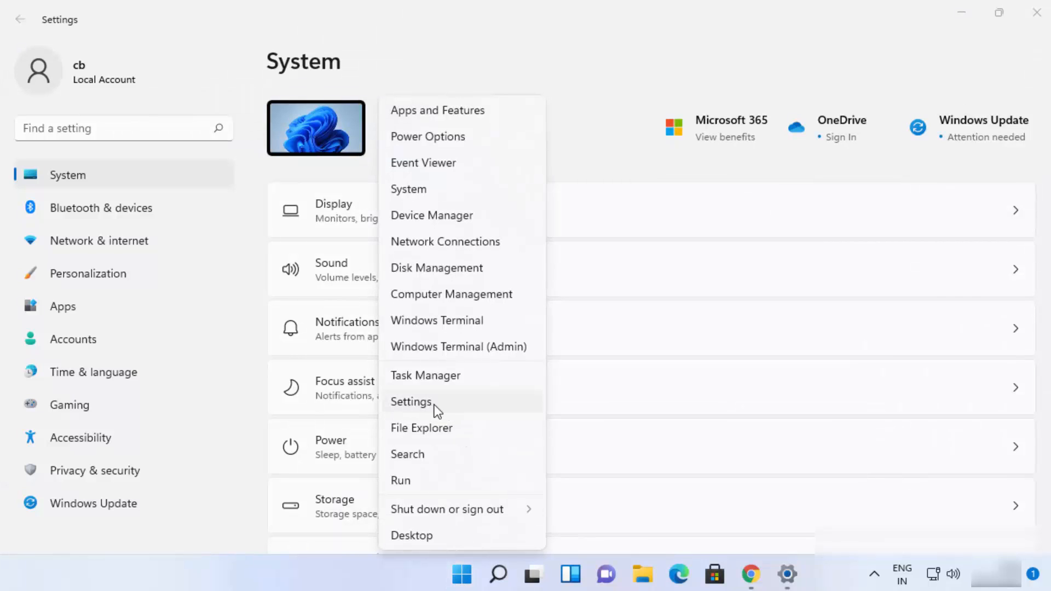
pyautogui.click(622, 159)
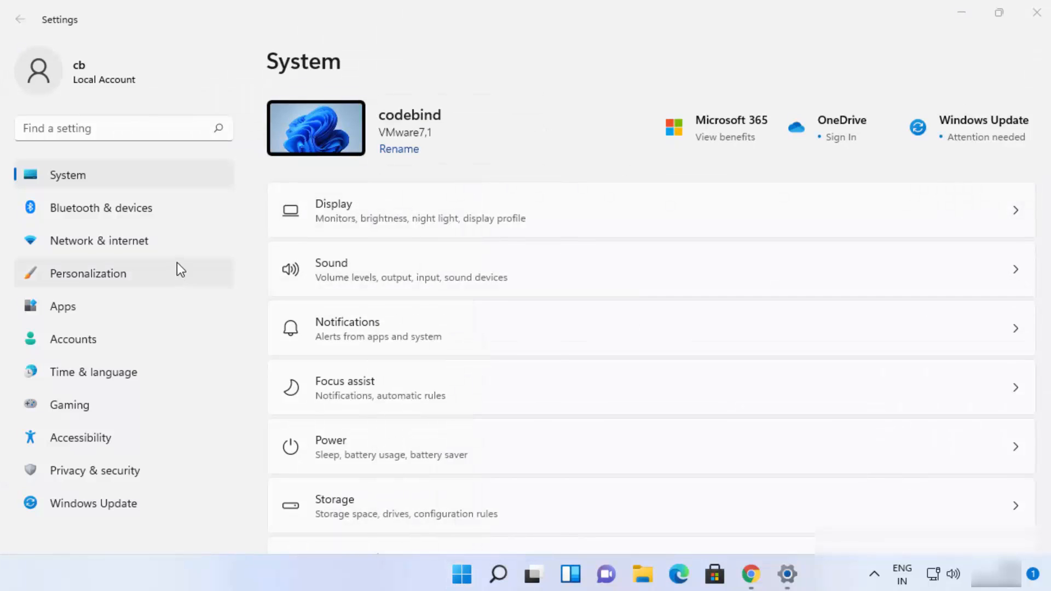
# Step: In the advanced network settings, expand the Ethernet0 adapter and open its additional properties
pyautogui.click(102, 246)
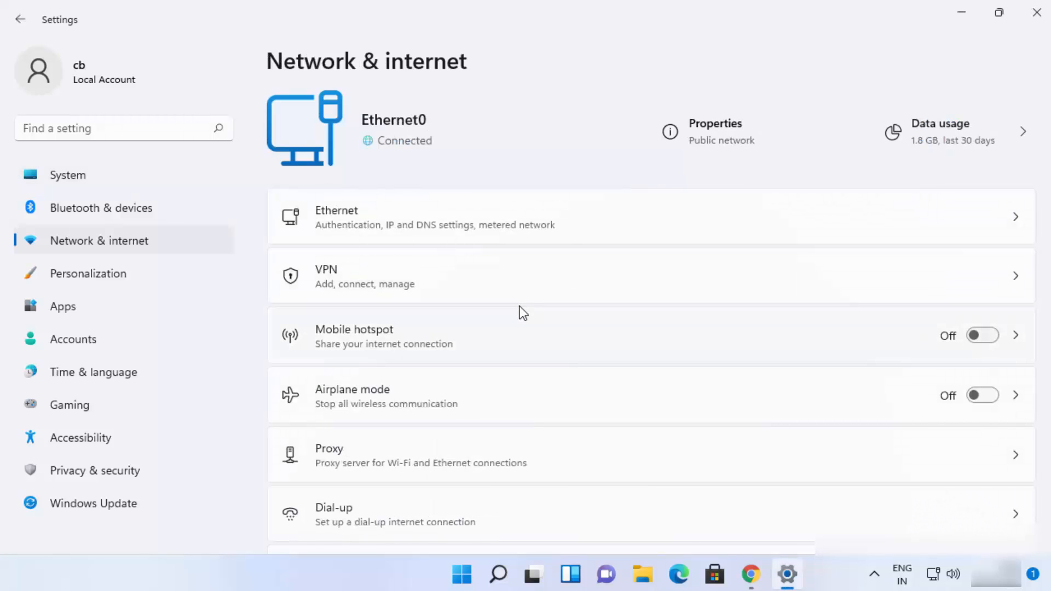
pyautogui.scroll(-2, 523, 307)
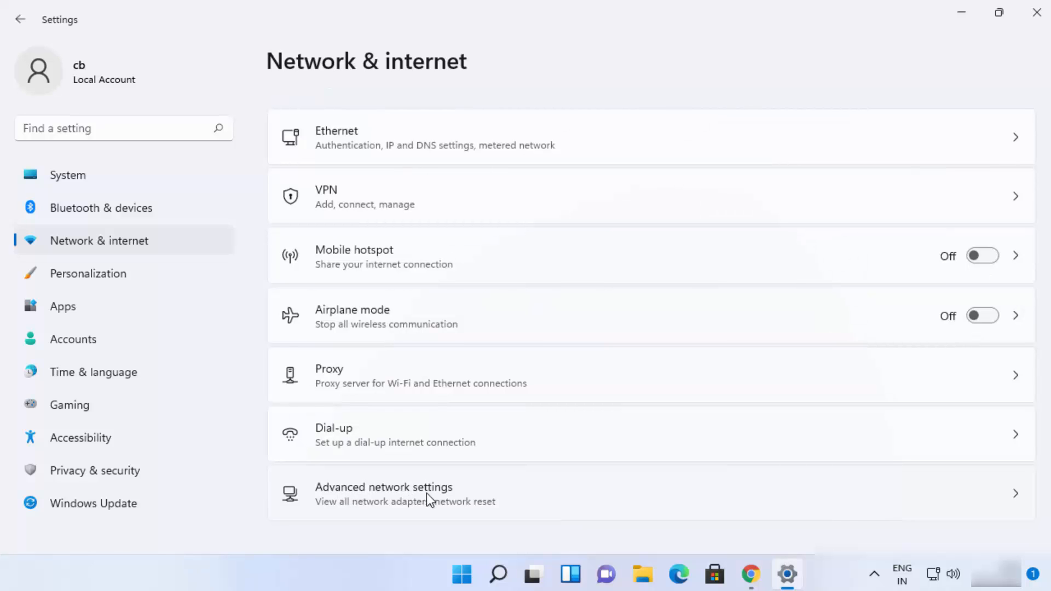
pyautogui.click(425, 492)
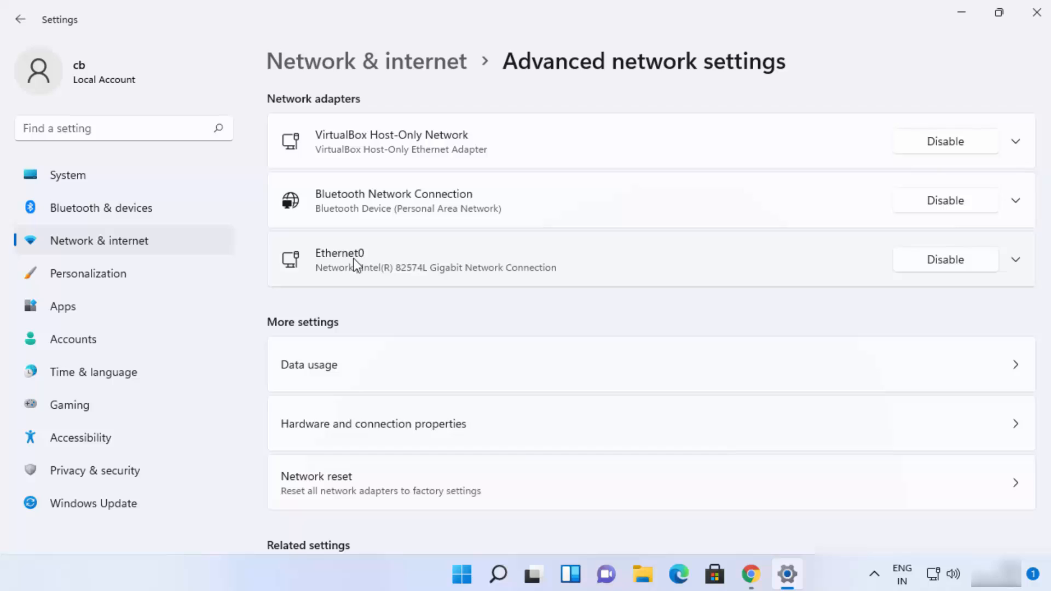
pyautogui.click(418, 265)
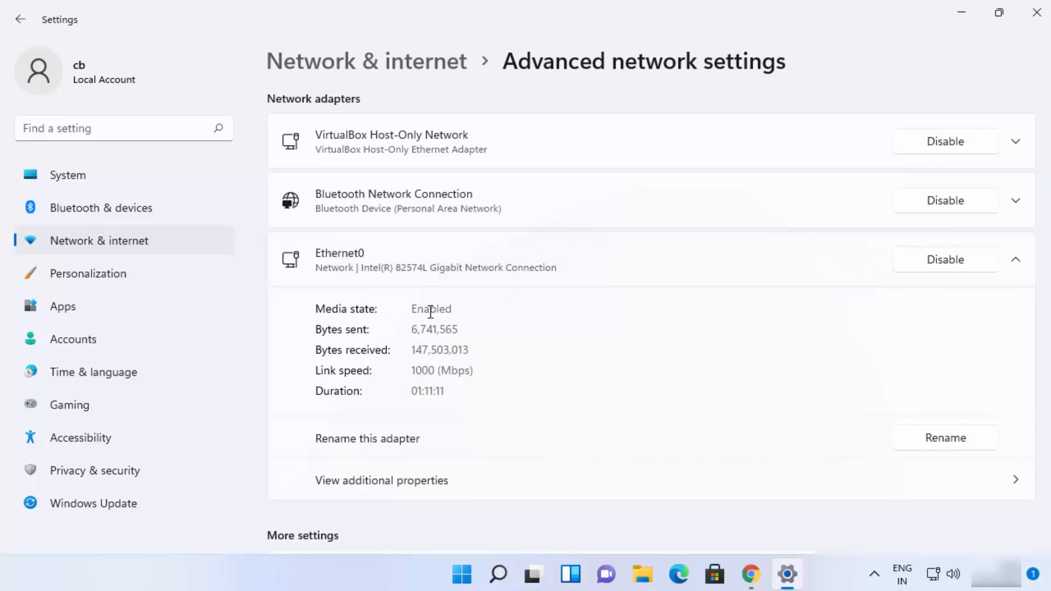
pyautogui.scroll(-2, 431, 311)
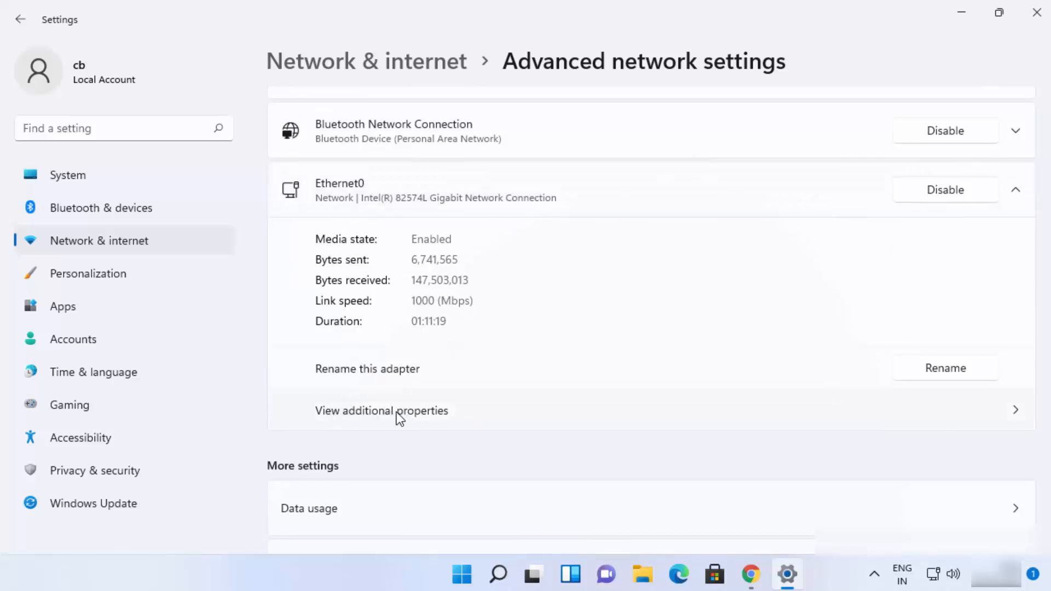
pyautogui.click(444, 414)
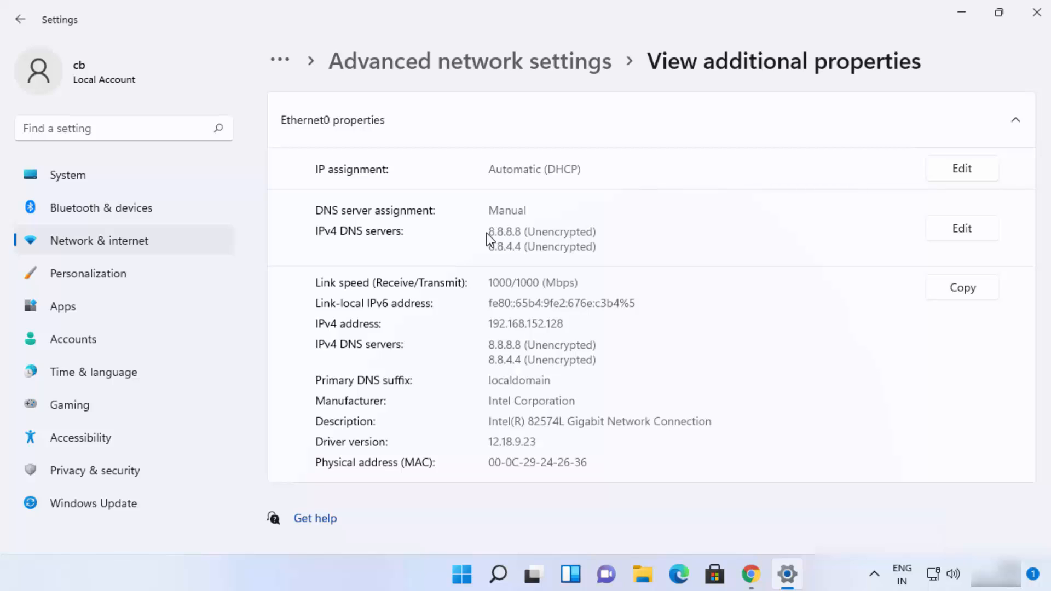
# Step: Open the DNS server assignment of Ethernet0 for editing, and check Cloudflare's primary and secondary DNS addresses in the Chrome list
pyautogui.moveTo(490, 232); pyautogui.dragTo(521, 234)
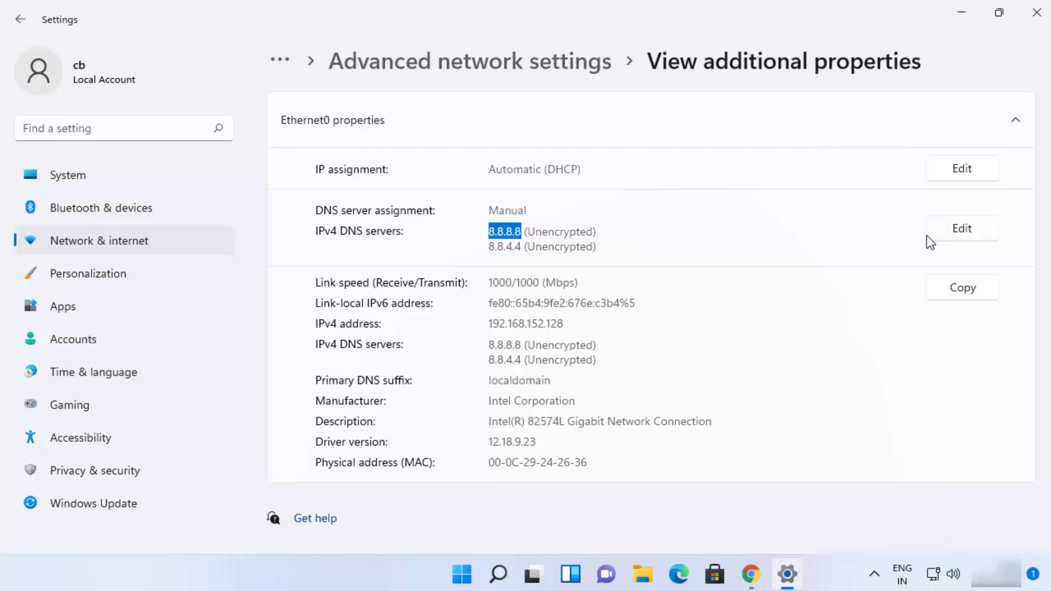
pyautogui.click(948, 232)
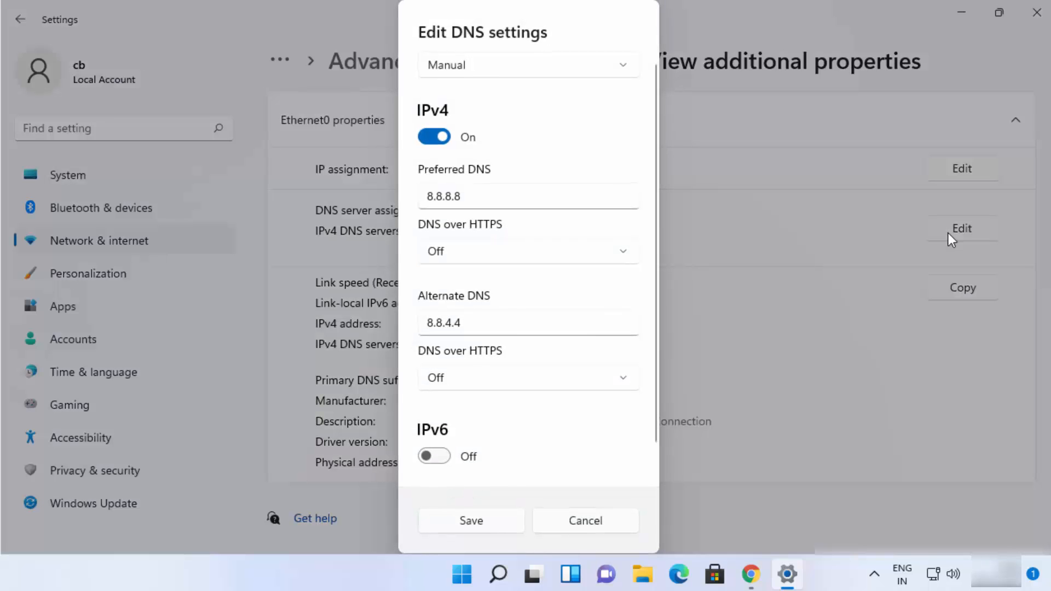
pyautogui.click(750, 574)
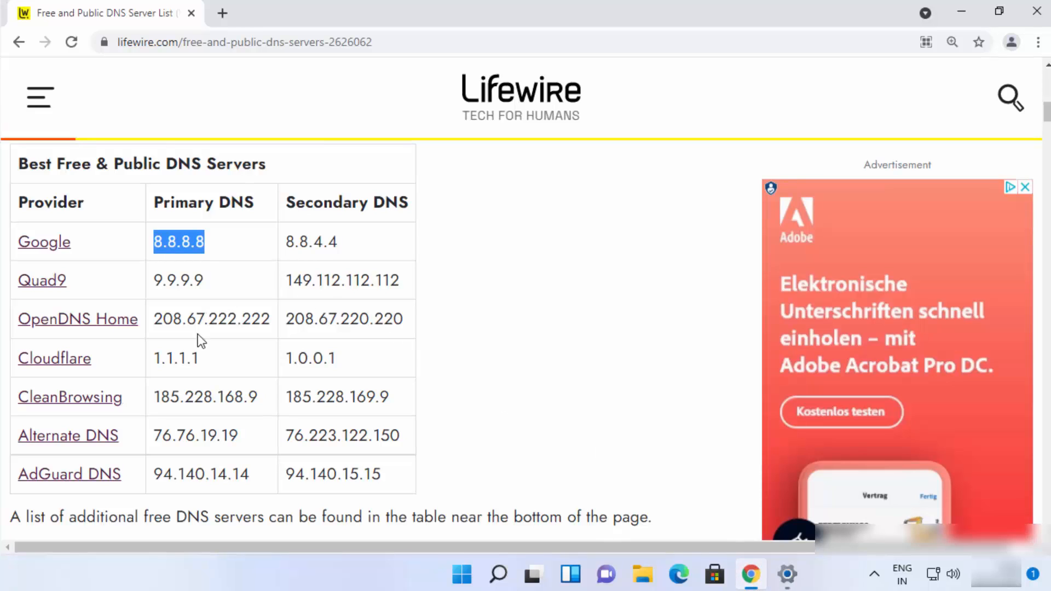
pyautogui.moveTo(154, 358); pyautogui.dragTo(219, 364)
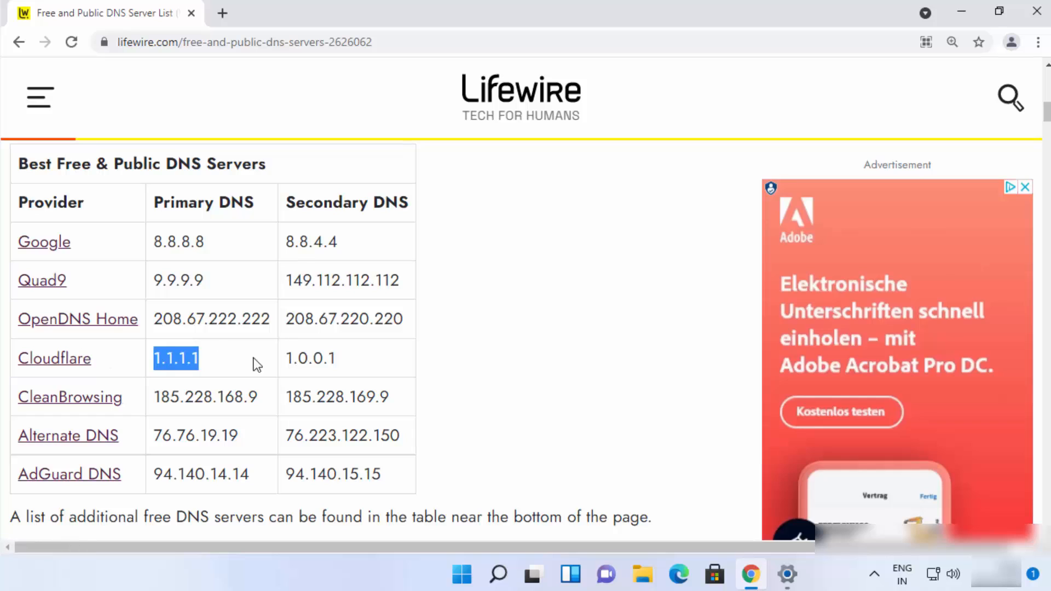
pyautogui.click(327, 359)
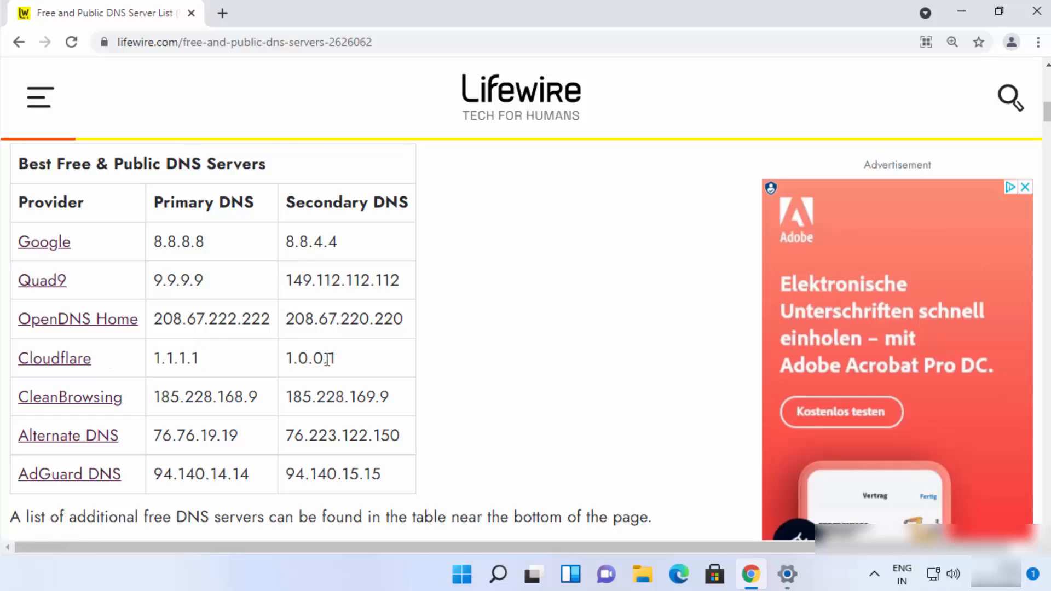
pyautogui.doubleClick(327, 360)
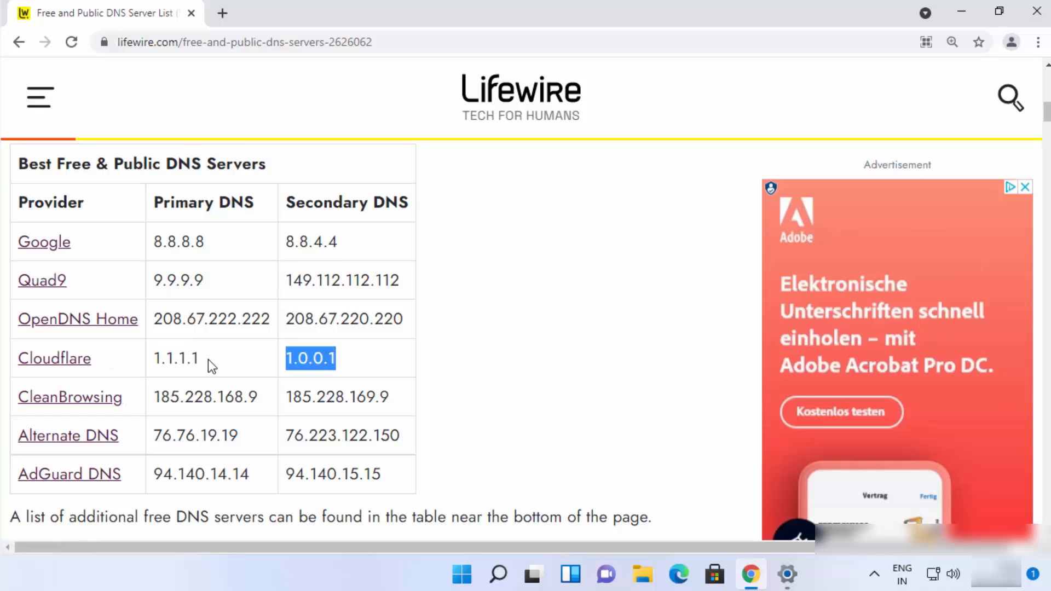
pyautogui.click(170, 365)
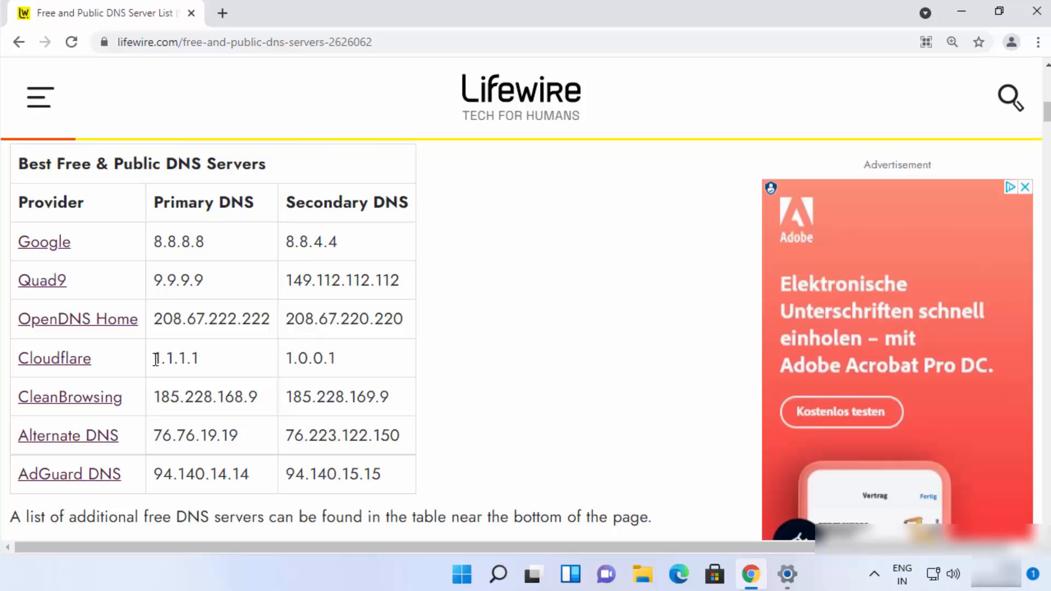
pyautogui.moveTo(156, 359); pyautogui.dragTo(198, 359)
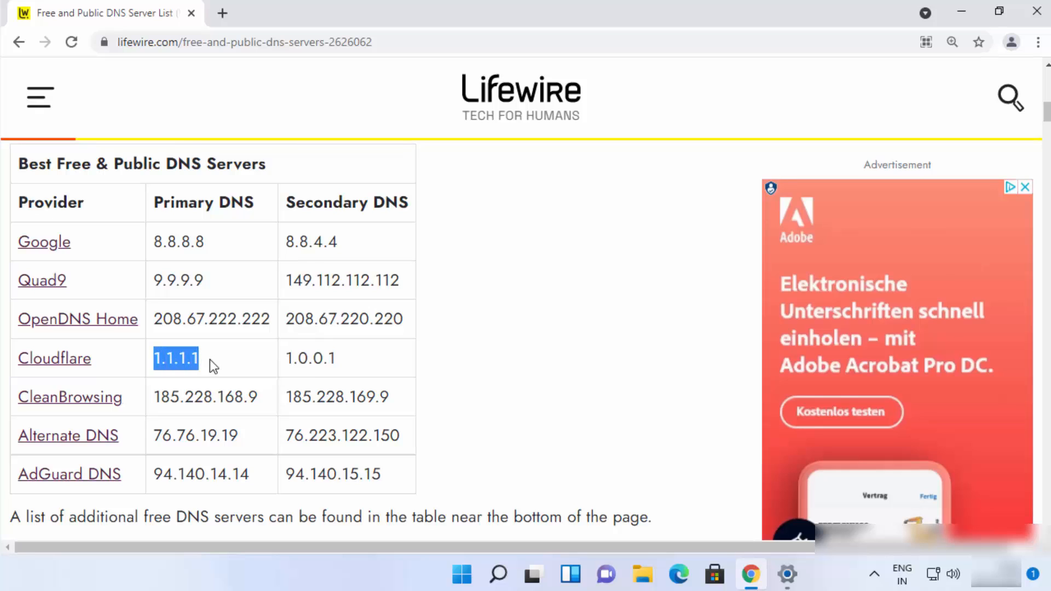
pyautogui.click(294, 360)
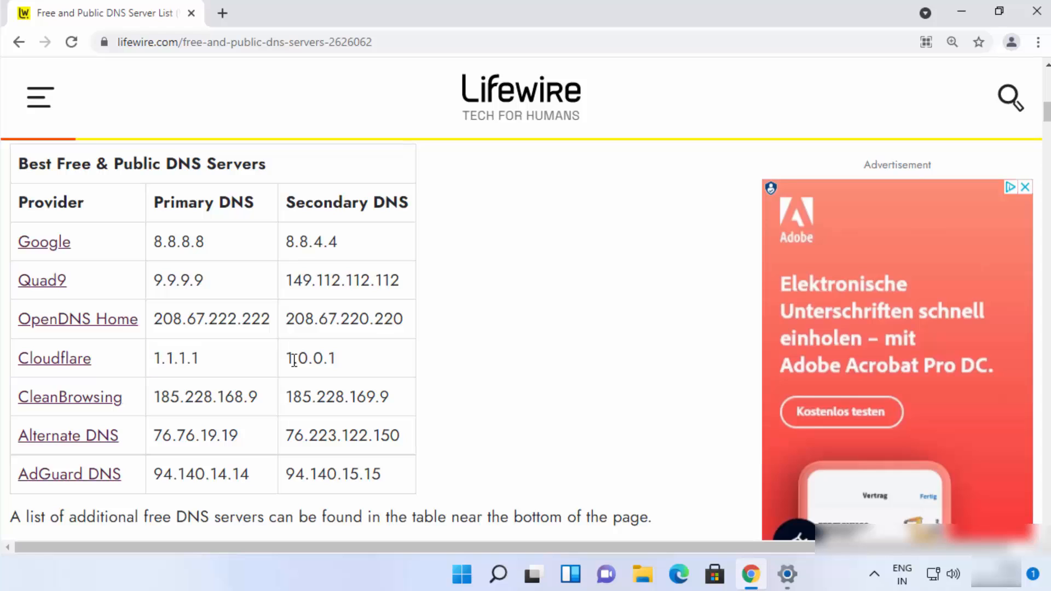
# Step: Back in Settings, set the IPv4 preferred DNS to 1.1.1.1 and the alternate DNS to 1.0.0.1, and save the DNS settings
pyautogui.click(787, 573)
pyautogui.click(473, 199)
pyautogui.hotkey('ctrl', 'a')
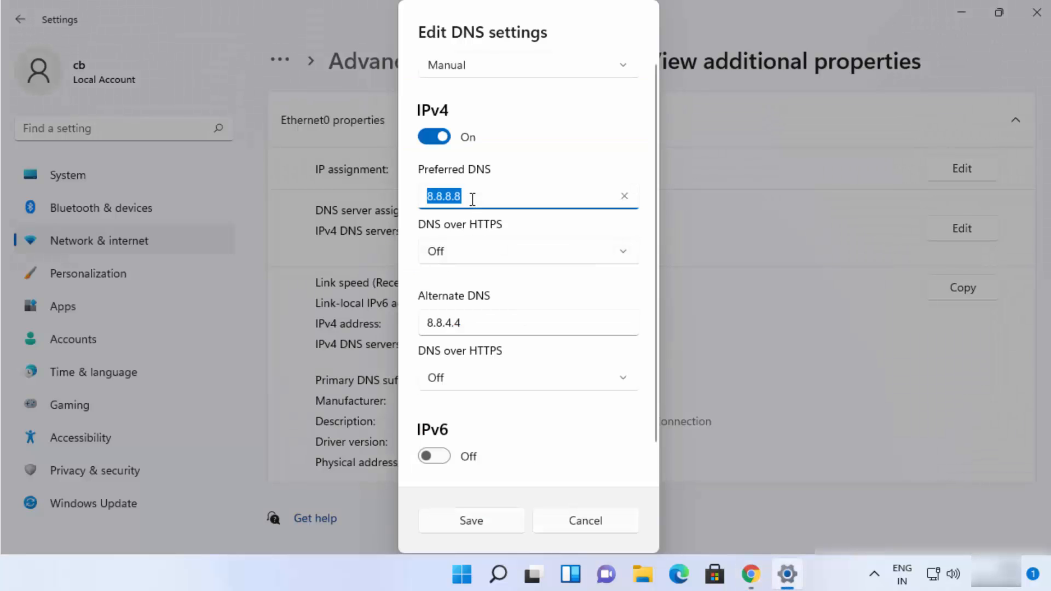
pyautogui.write('1.1.1.1')
pyautogui.click(488, 320)
pyautogui.hotkey('ctrl', 'a')
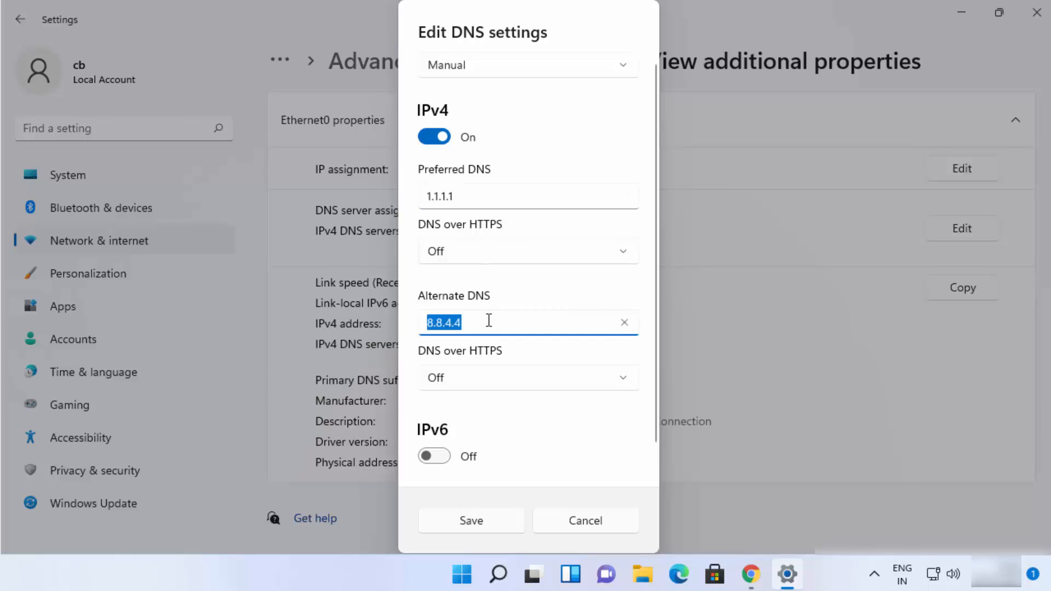
pyautogui.write('1.0')
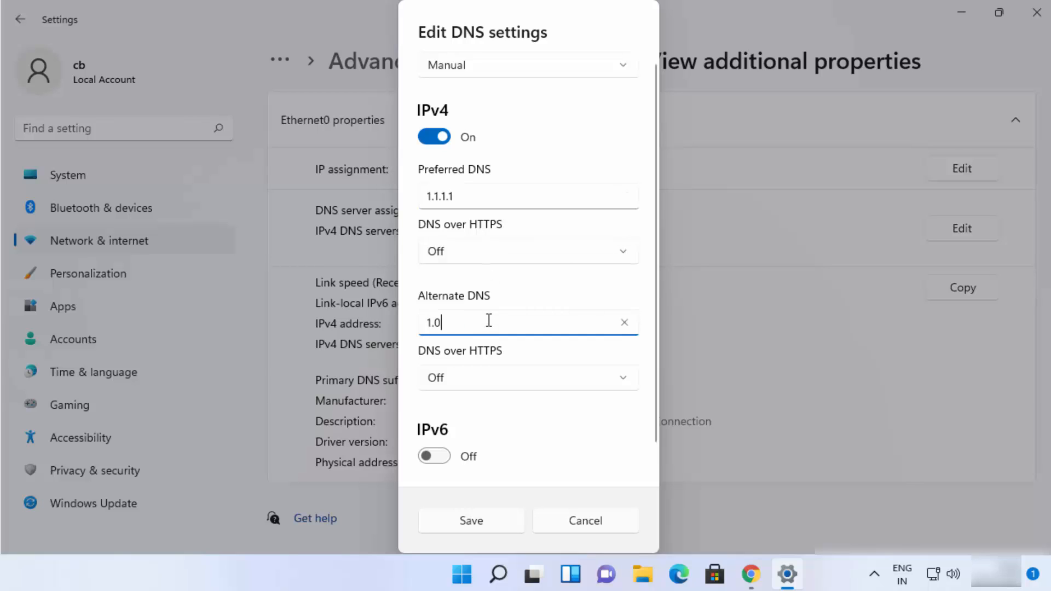
pyautogui.write('.0.1')
pyautogui.click(500, 525)
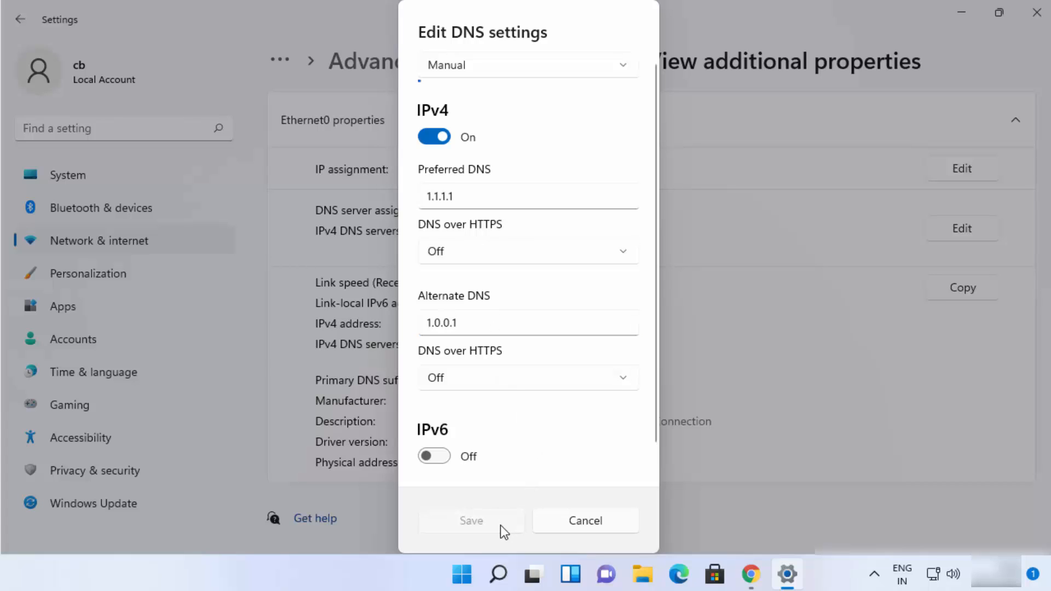